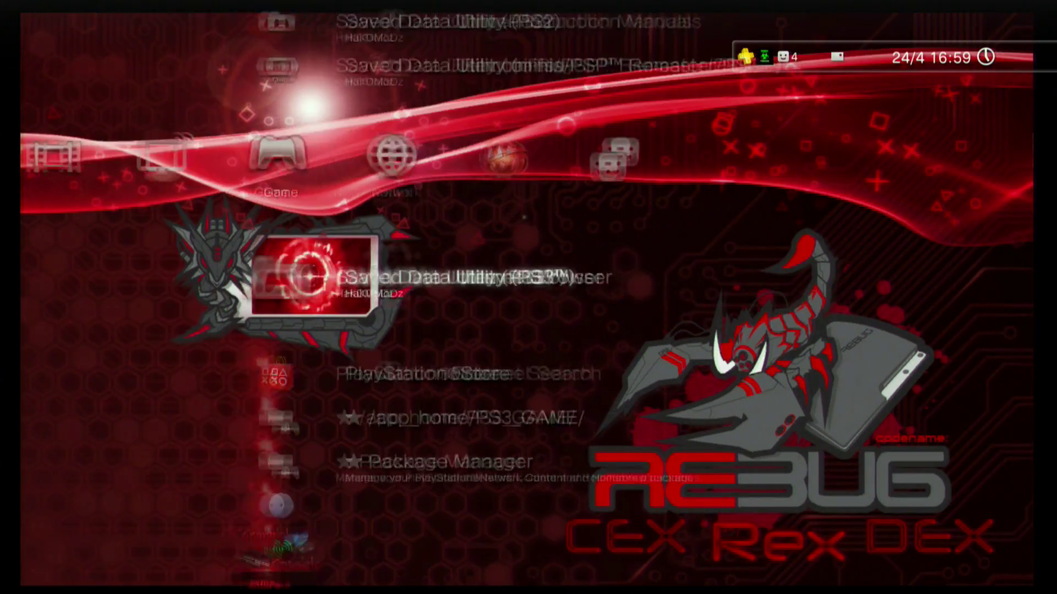
# Copy the Gran Turismo 6 saved data (24/4/2014 16:57) to the Cruzer Blade USB device, overwriting the save stored there.
pyautogui.press('Down')
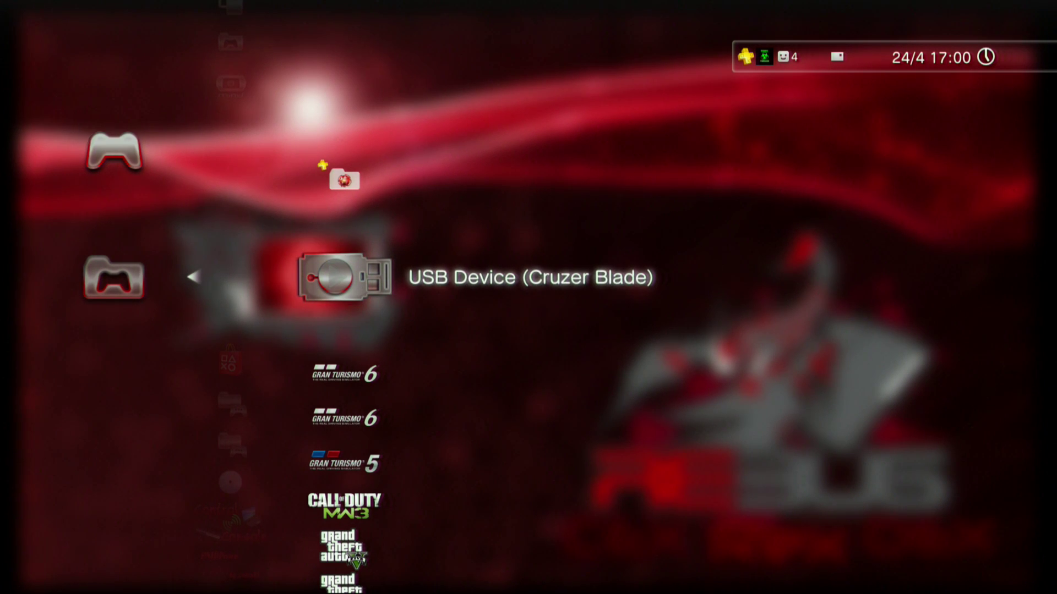
pyautogui.press('Down')
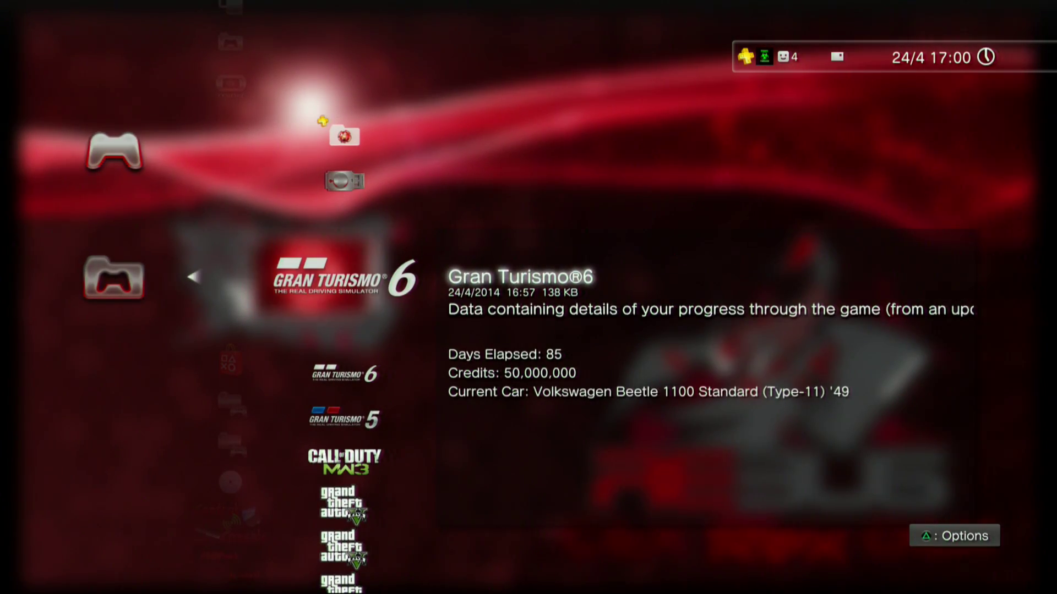
pyautogui.press('Menu')
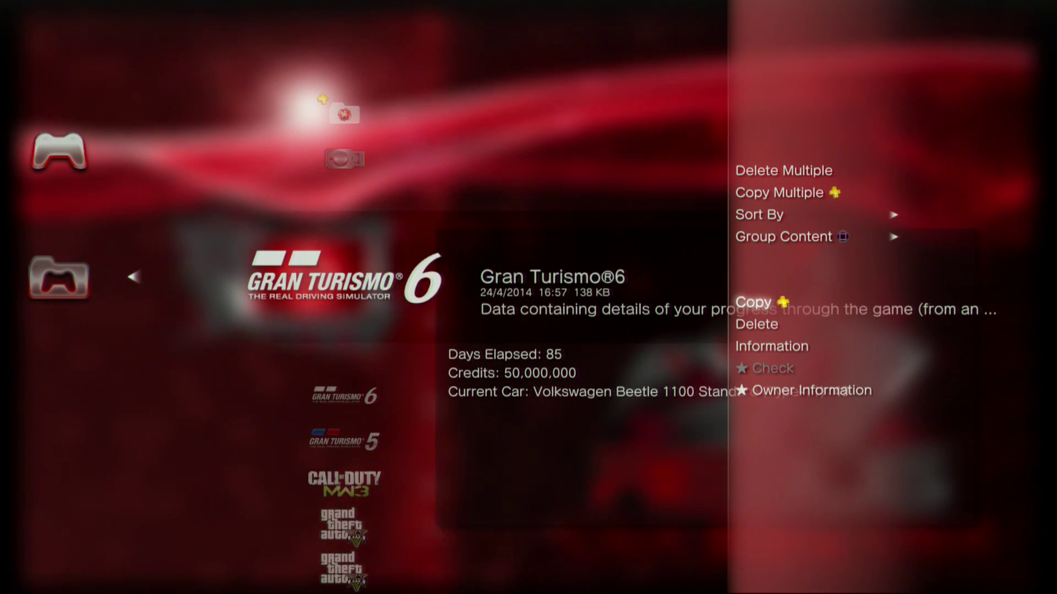
pyautogui.press('Return')
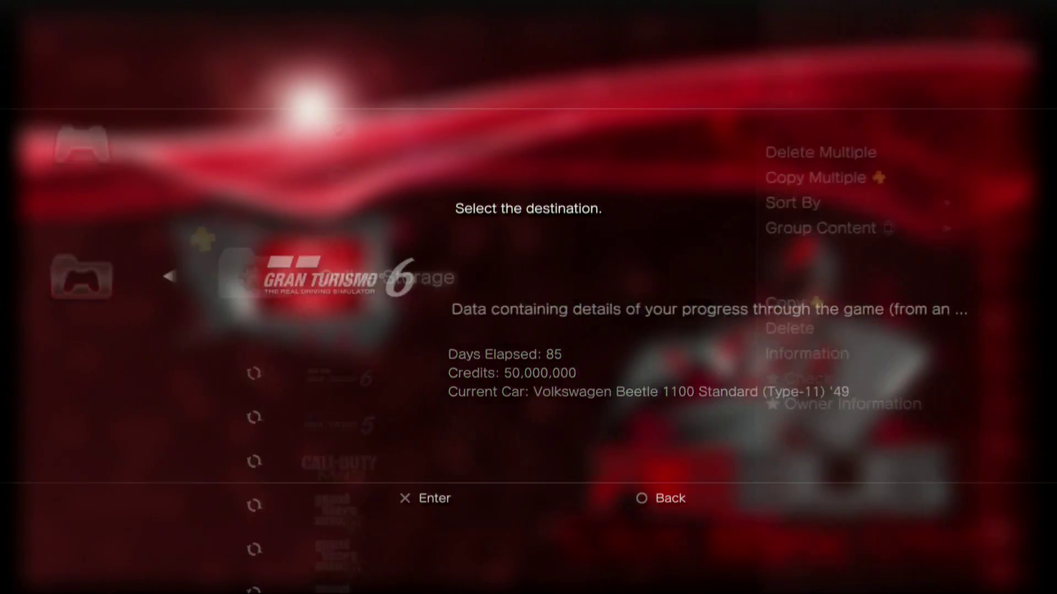
pyautogui.press('Down')
pyautogui.press('Return')
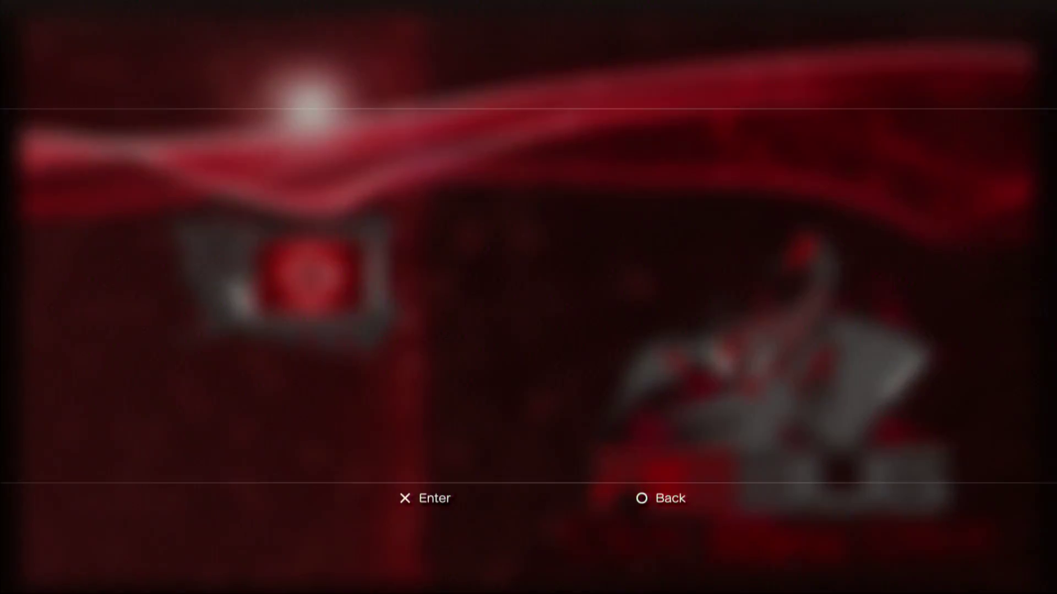
pyautogui.press('Left')
pyautogui.press('Return')
pyautogui.press('Left')
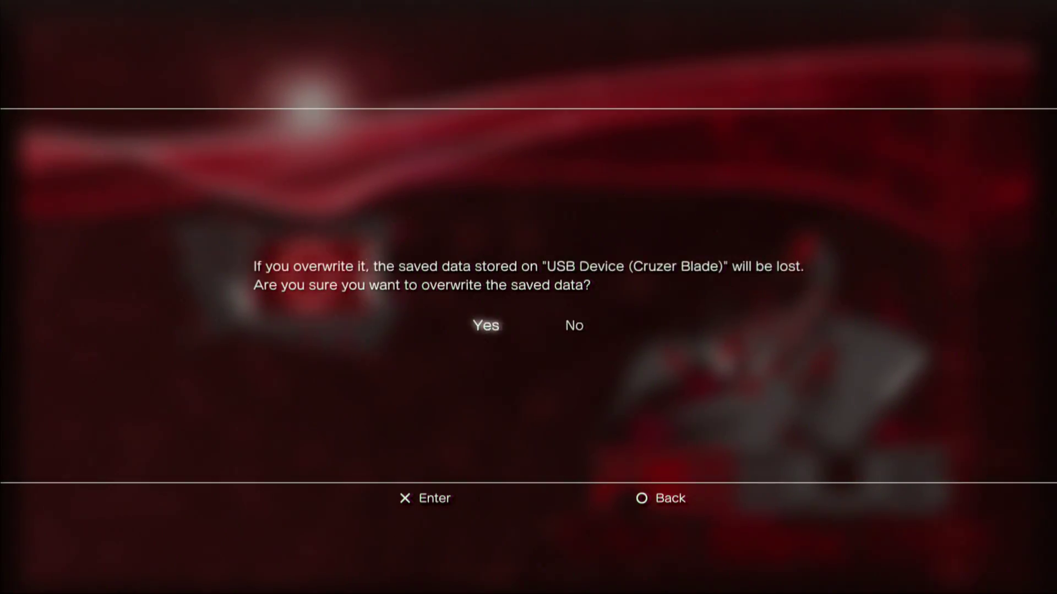
pyautogui.press('Return')
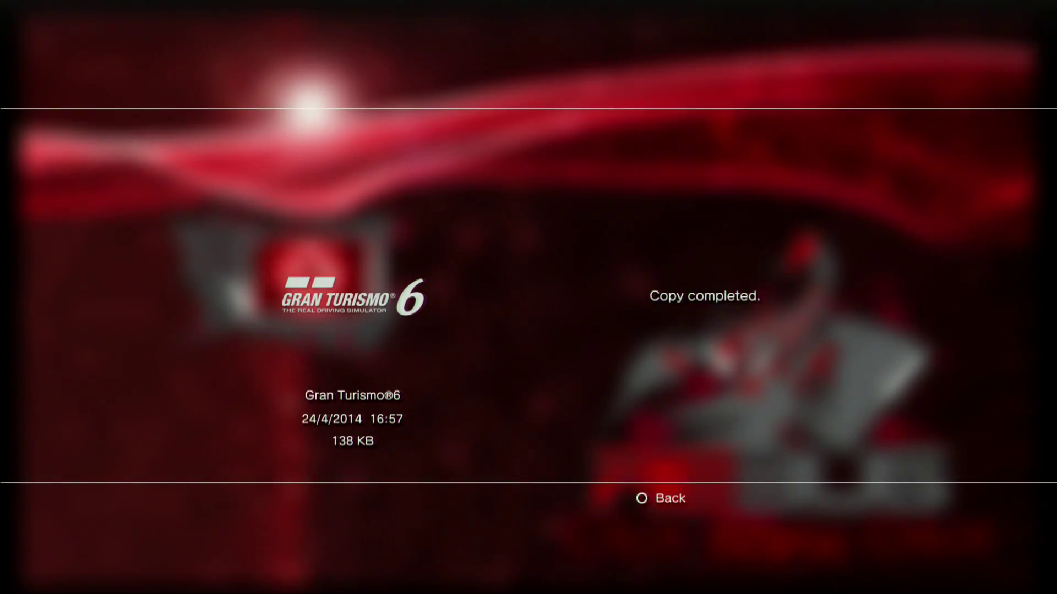
pyautogui.press('Escape')
pyautogui.press('Escape')
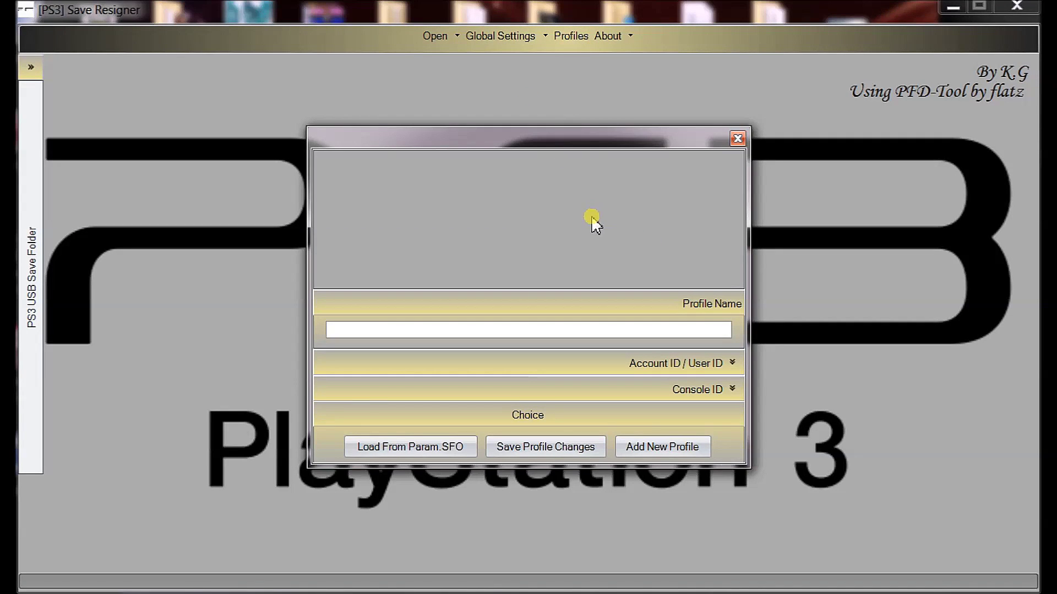
# In PS3 Save Resigner, load the profile data from PARAM.SFO in PS3/SAVEDATA/BCJS37016-GAME6 on Removable Disk (G:).
pyautogui.click(422, 450)
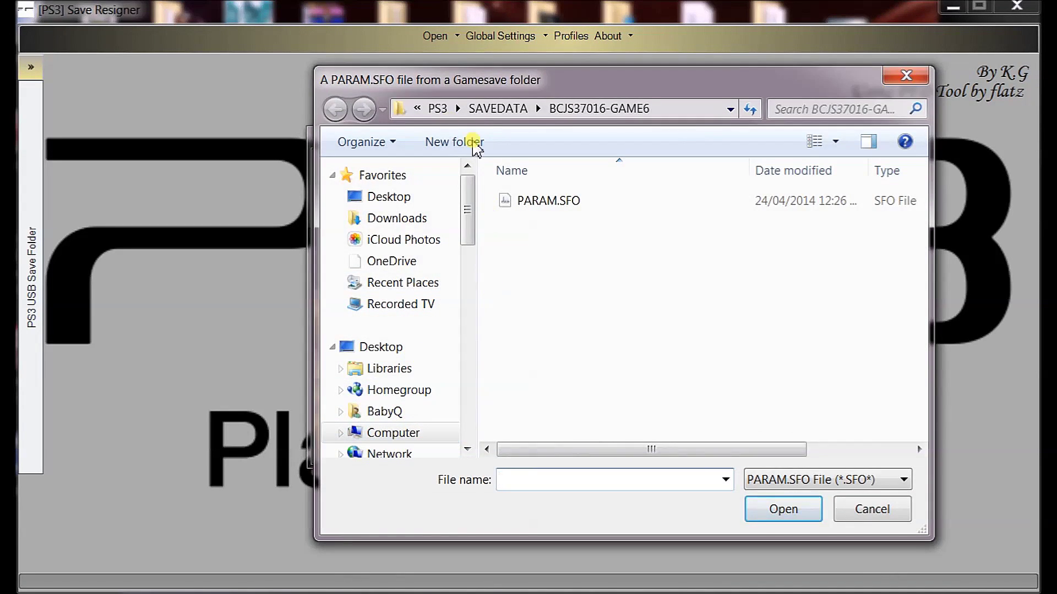
pyautogui.click(417, 108)
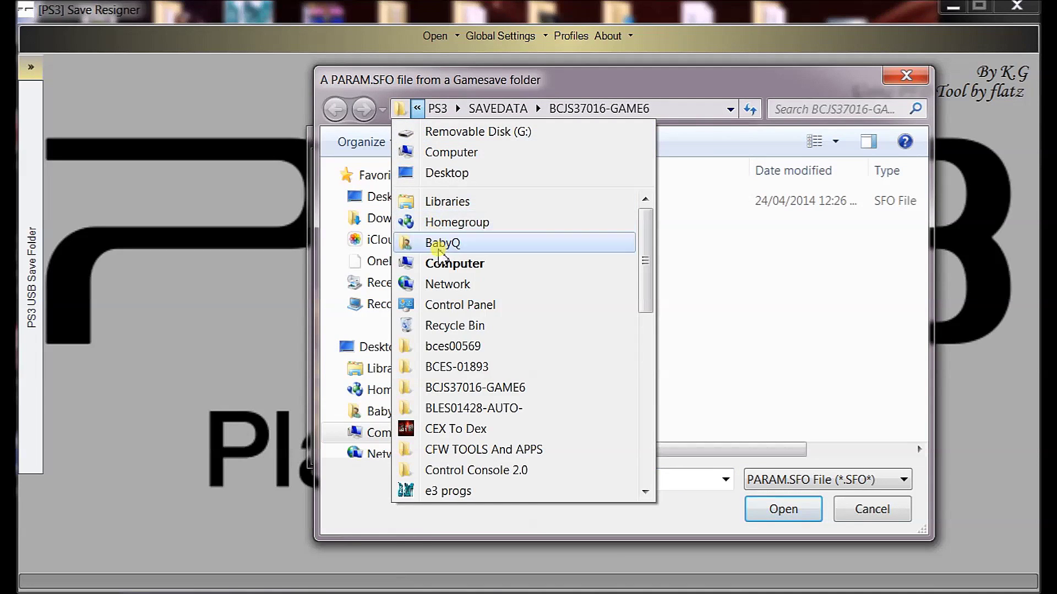
pyautogui.click(441, 263)
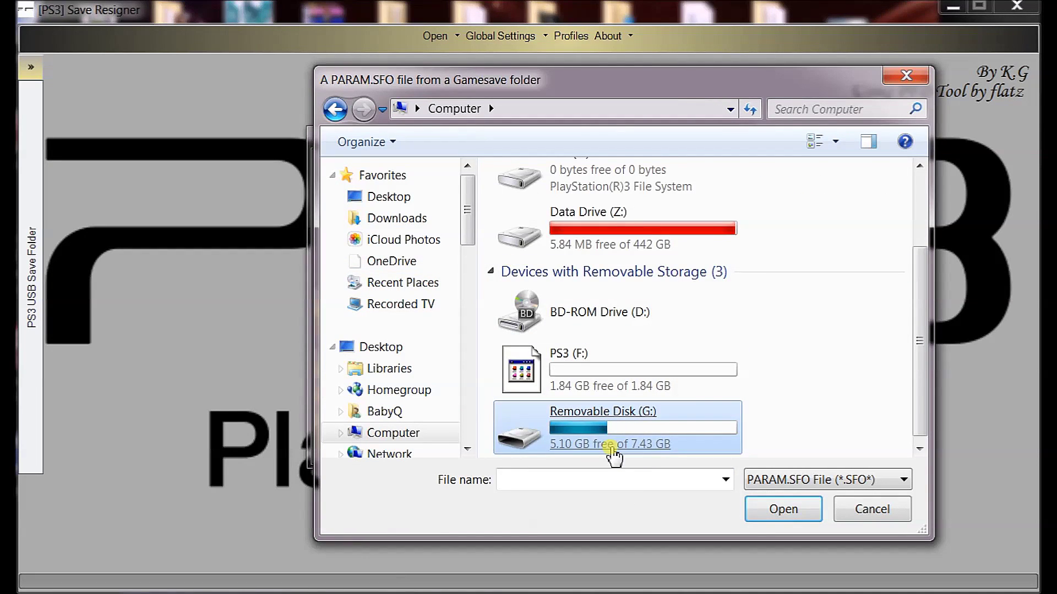
pyautogui.doubleClick(614, 456)
pyautogui.doubleClick(532, 243)
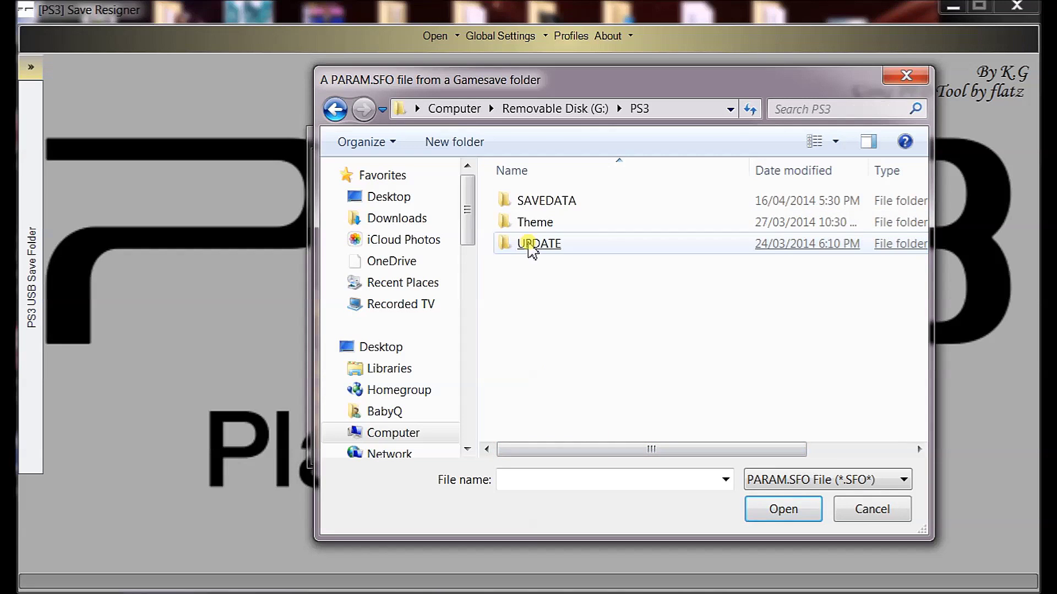
pyautogui.doubleClick(536, 202)
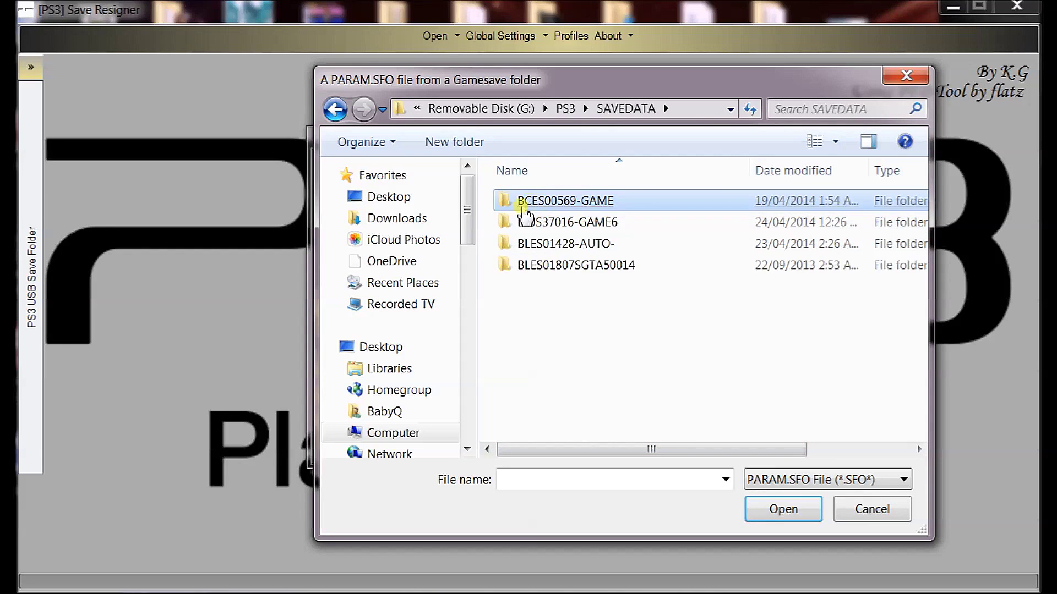
pyautogui.click(526, 223)
pyautogui.doubleClick(528, 226)
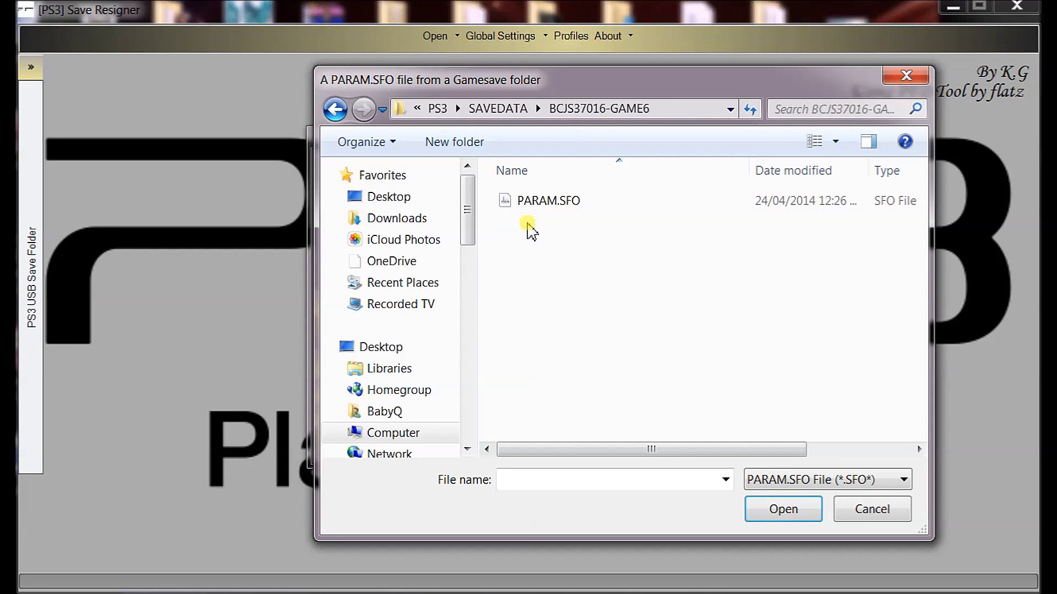
pyautogui.doubleClick(532, 201)
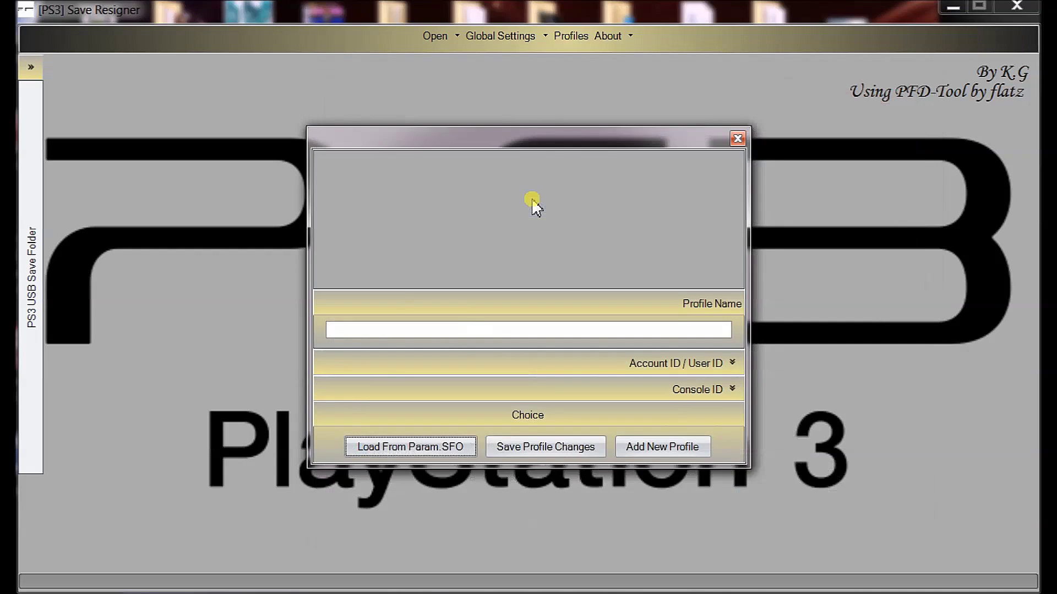
# Add the loaded data as a new profile named "TYPE YOUR ACCOUNT NAME HERE" and close the profile window.
pyautogui.click(538, 329)
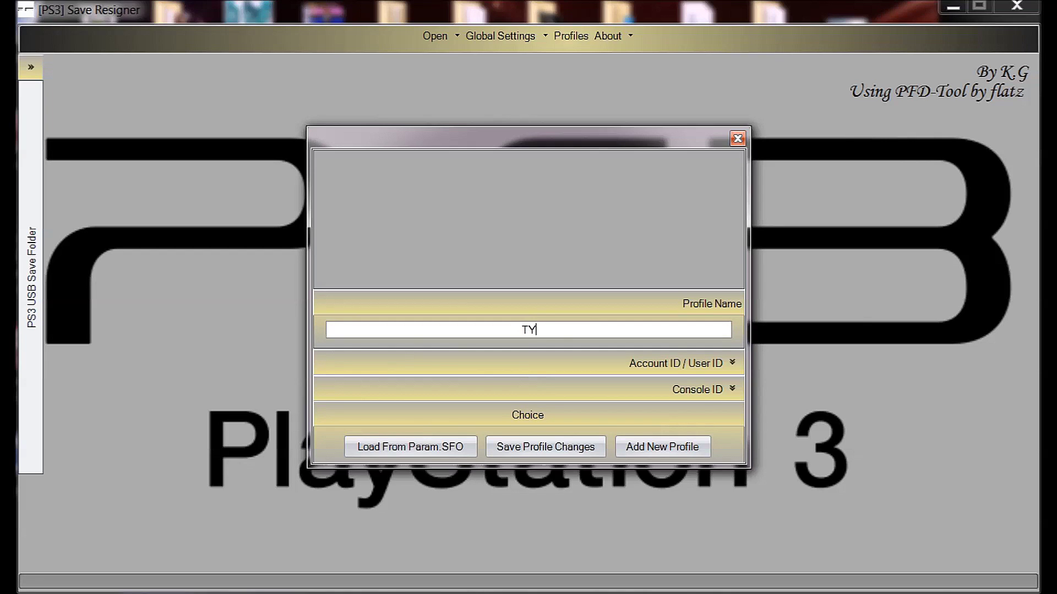
pyautogui.write('TYPE YOUR ACCONT')
pyautogui.press('BackSpace')
pyautogui.press('BackSpace')
pyautogui.write('U')
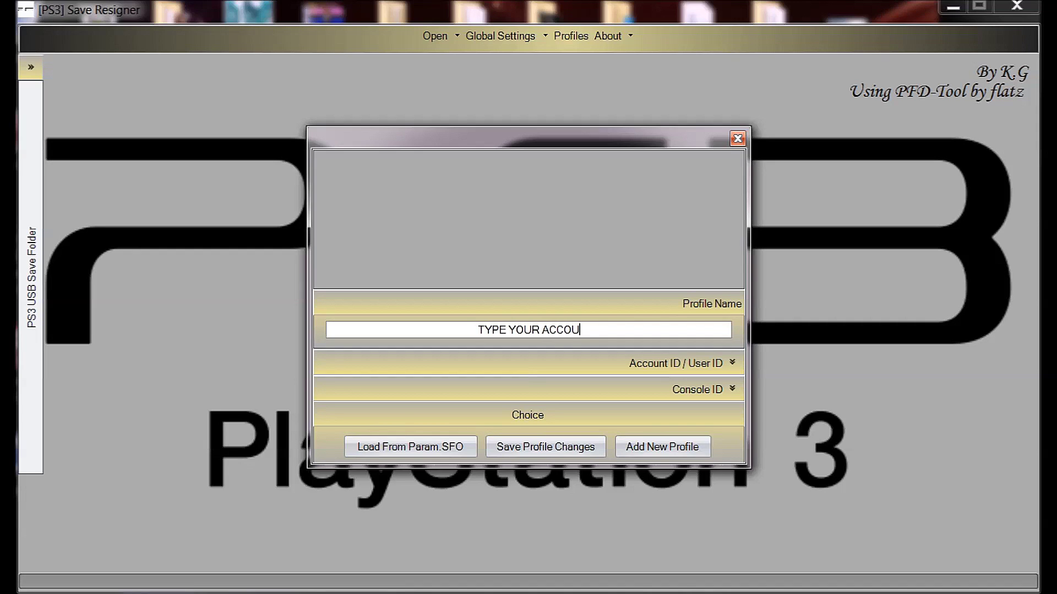
pyautogui.write('NT NAME HERE')
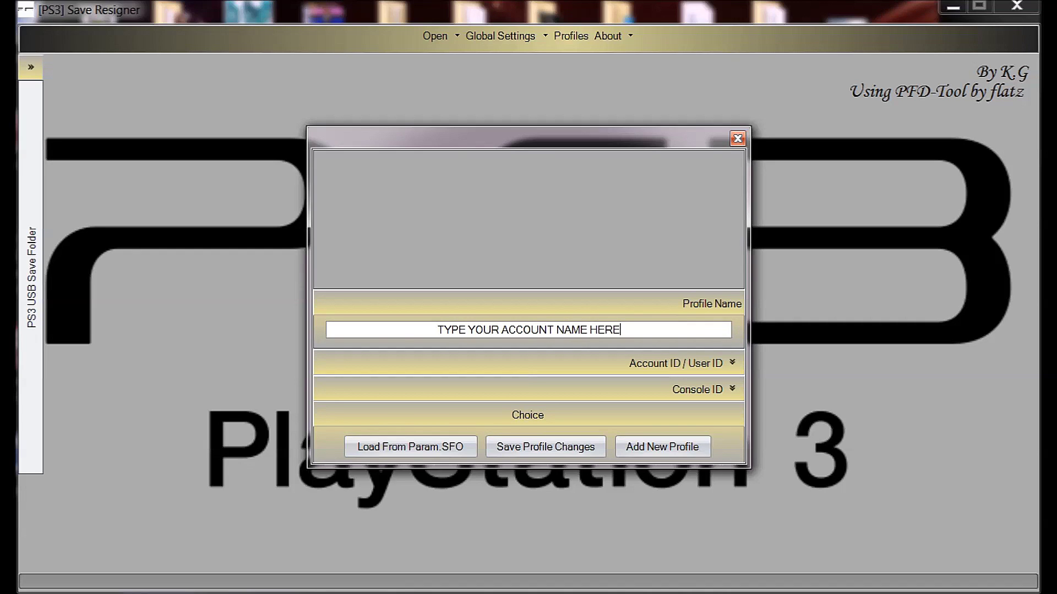
pyautogui.click(653, 449)
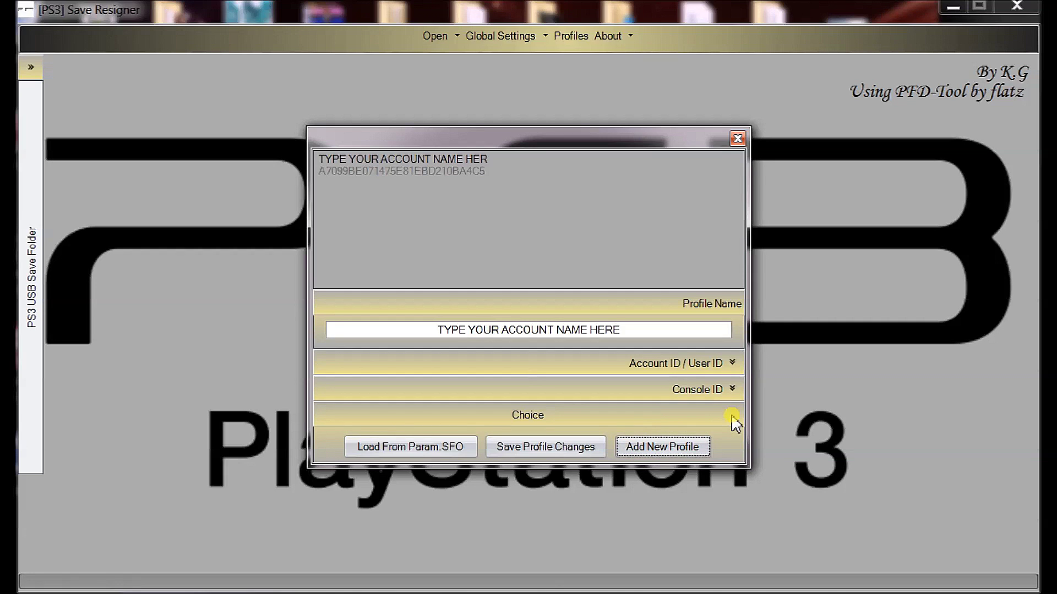
pyautogui.click(737, 138)
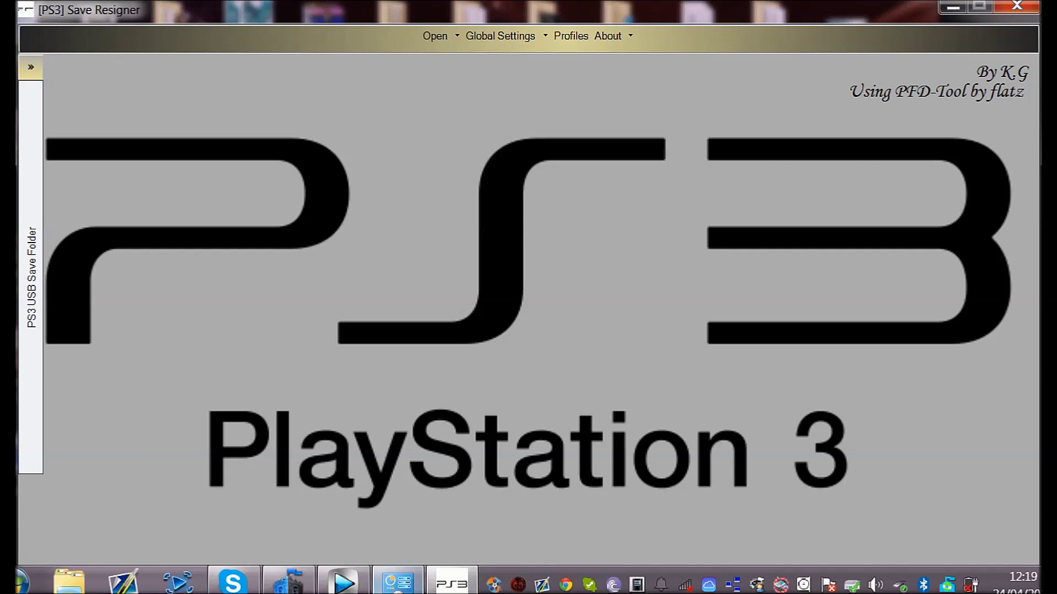
# Open the folder browser for a single gamesave.
pyautogui.click(467, 82)
pyautogui.click(459, 35)
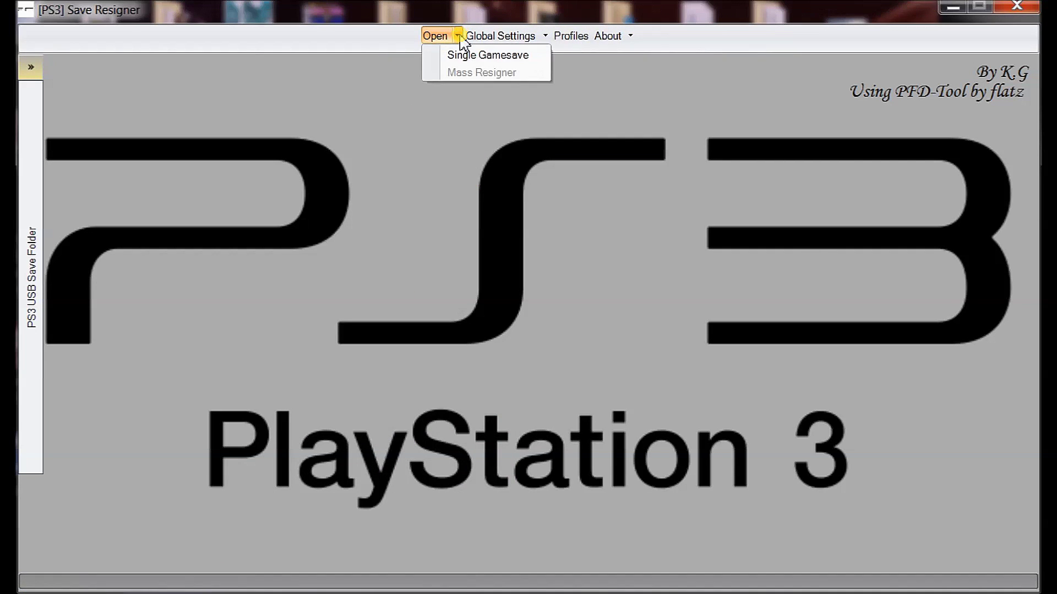
pyautogui.click(464, 59)
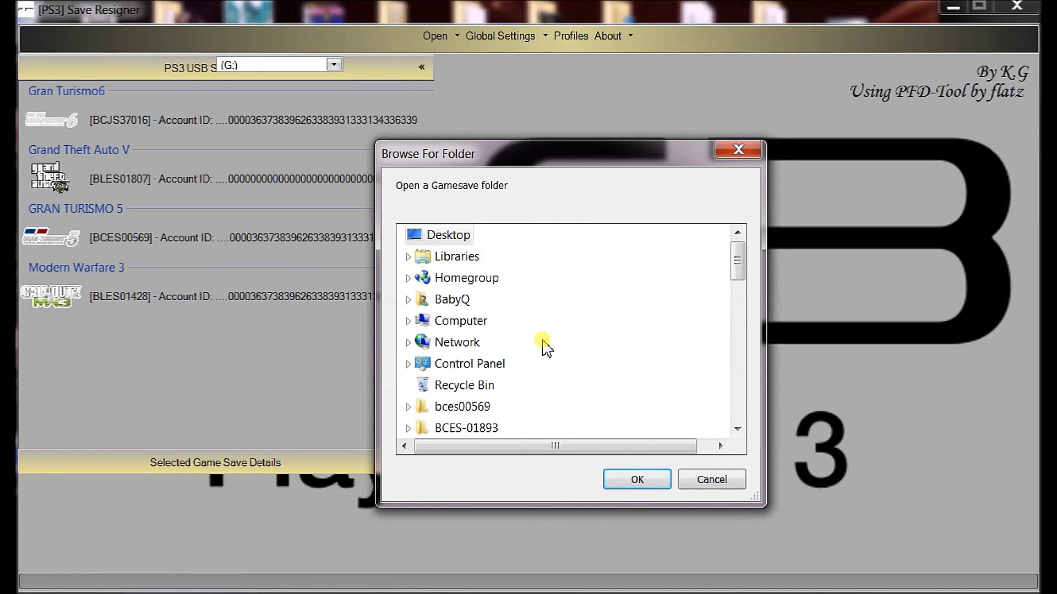
# Close the open Windows Explorer window.
pyautogui.click(546, 344)
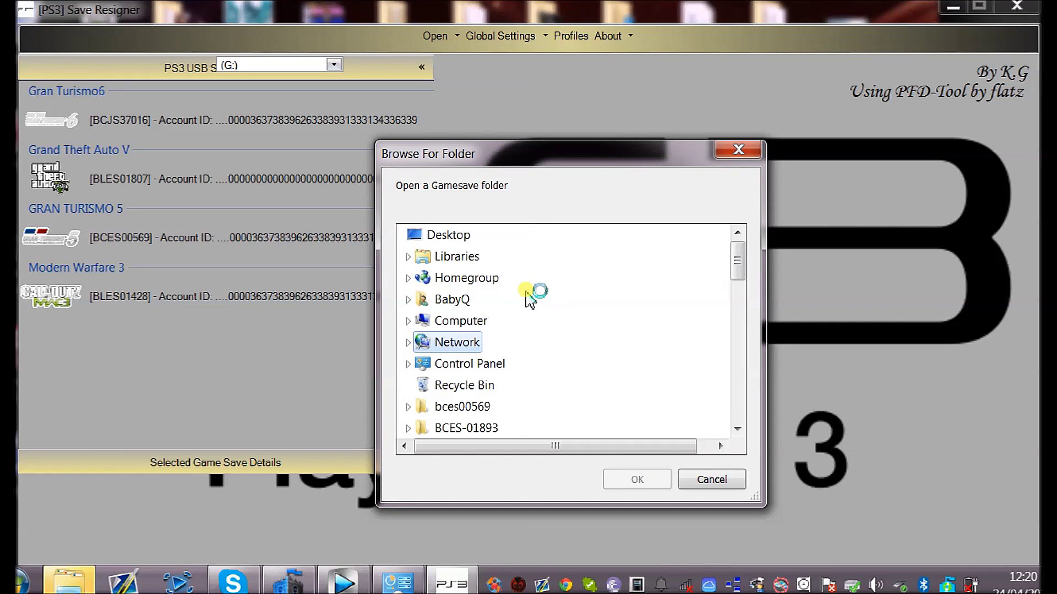
pyautogui.rightClick(87, 579)
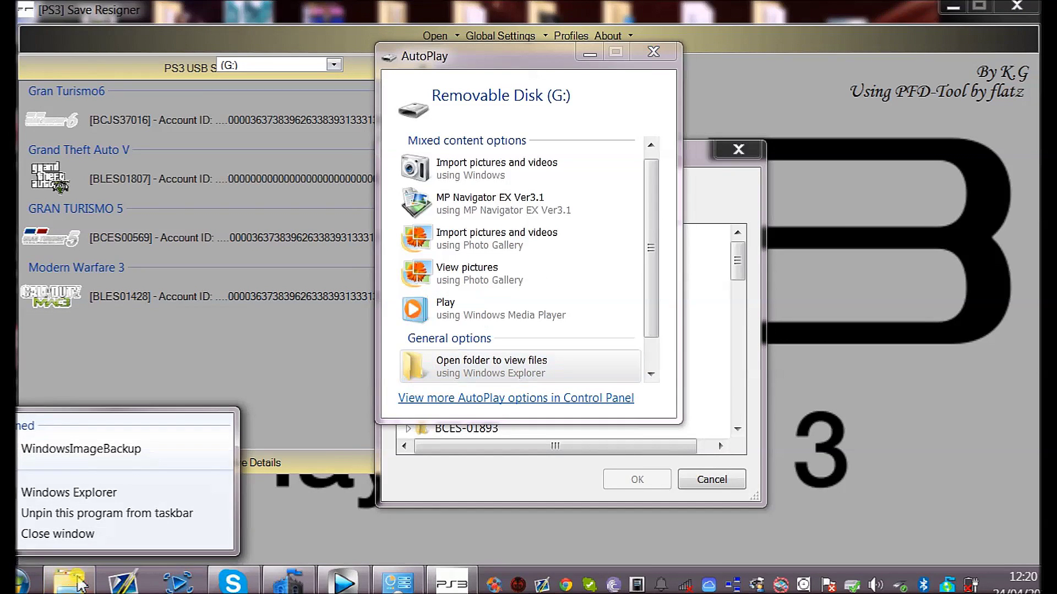
pyautogui.click(84, 534)
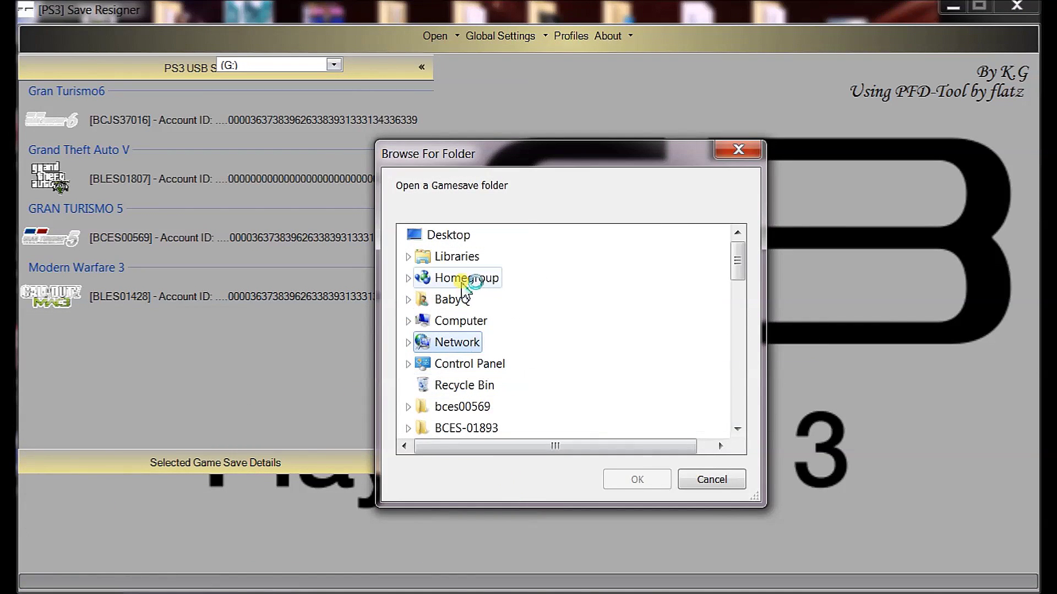
# Open the BCES00569-GAME gamesave from the NOT MY GAMESAVE folder on the desktop.
pyautogui.click(461, 235)
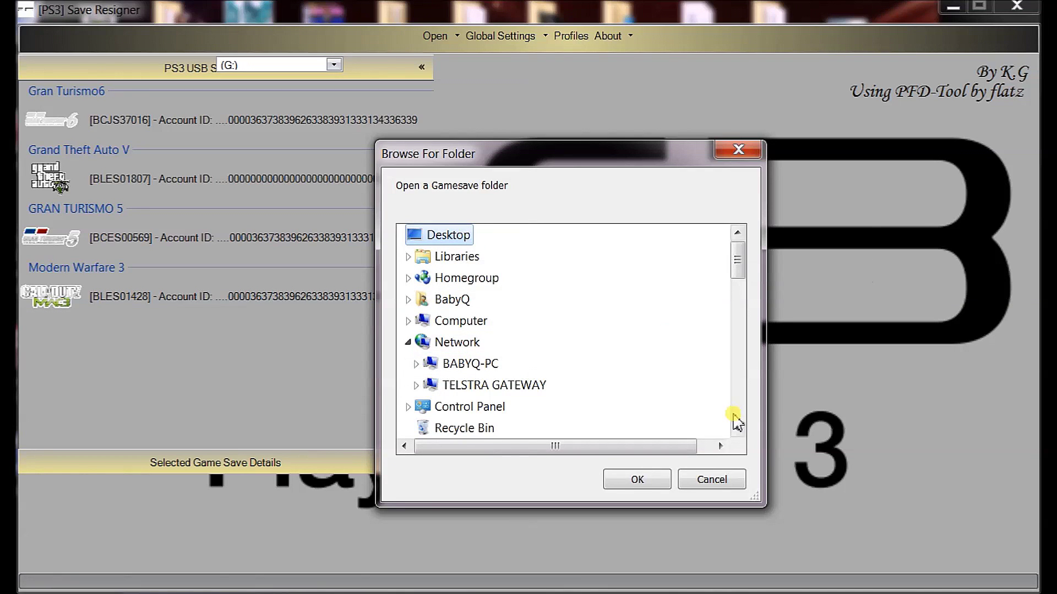
pyautogui.scroll(-5, 737, 432)
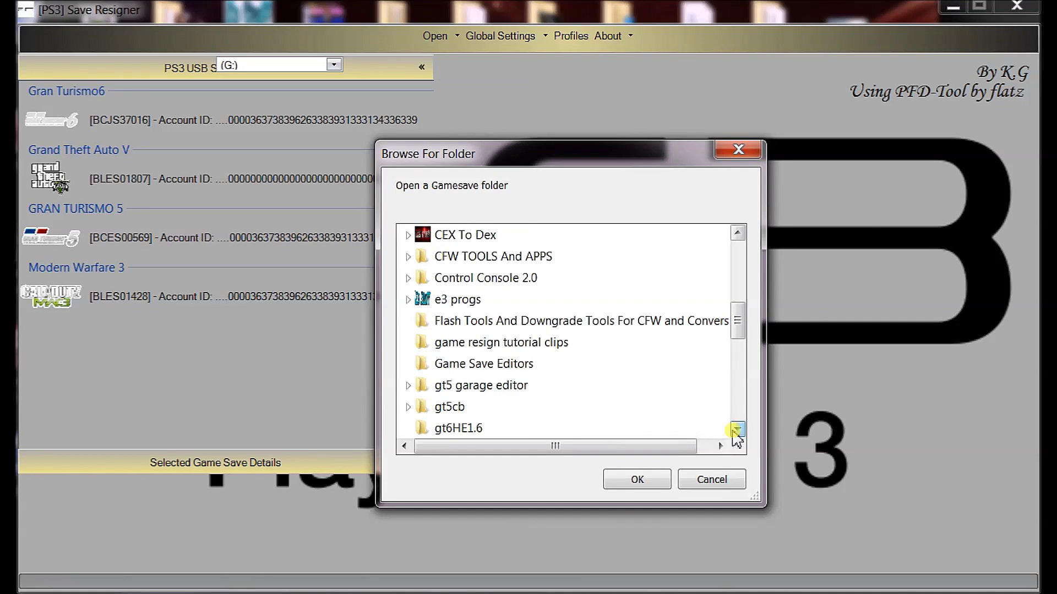
pyautogui.scroll(-2, 737, 432)
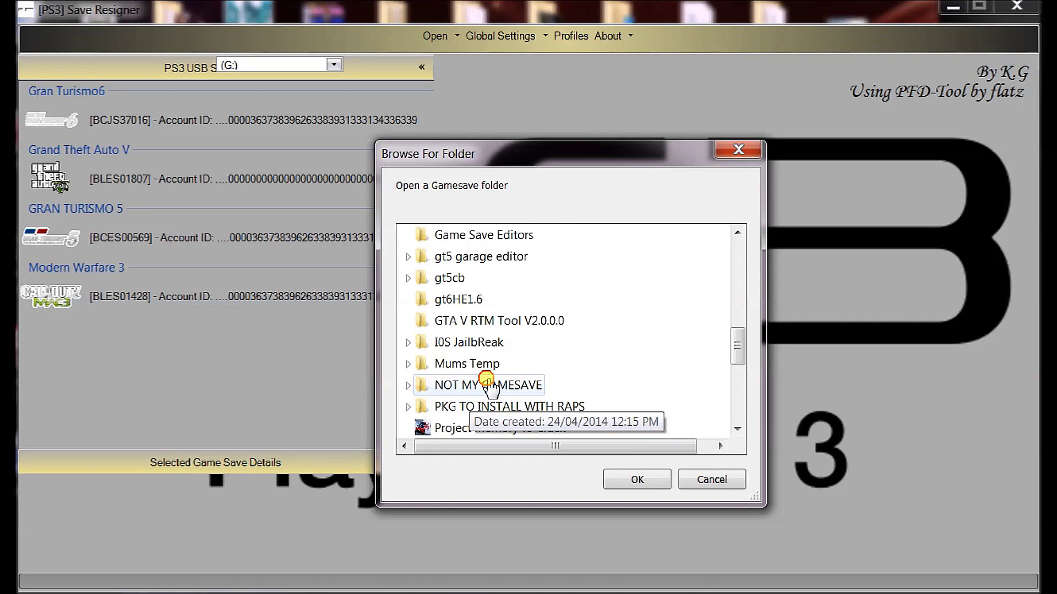
pyautogui.click(487, 385)
pyautogui.click(512, 432)
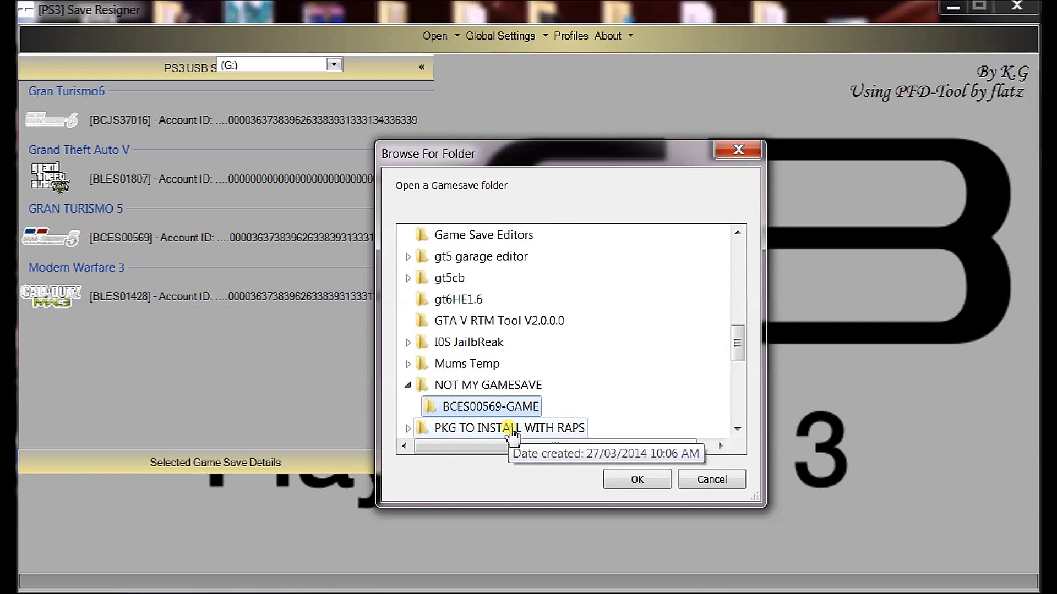
pyautogui.click(633, 481)
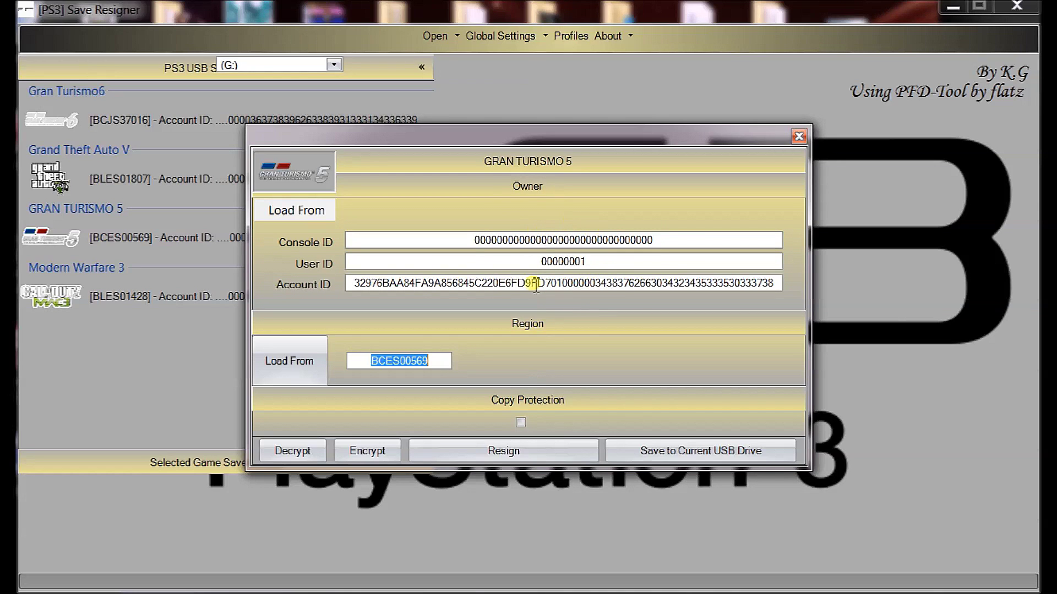
# Load the "TYPE YOUR ACCOUNT NAME HERE" profile as owner, saving the profile changes, and resign the Gran Turismo 5 save.
pyautogui.click(290, 218)
pyautogui.click(304, 229)
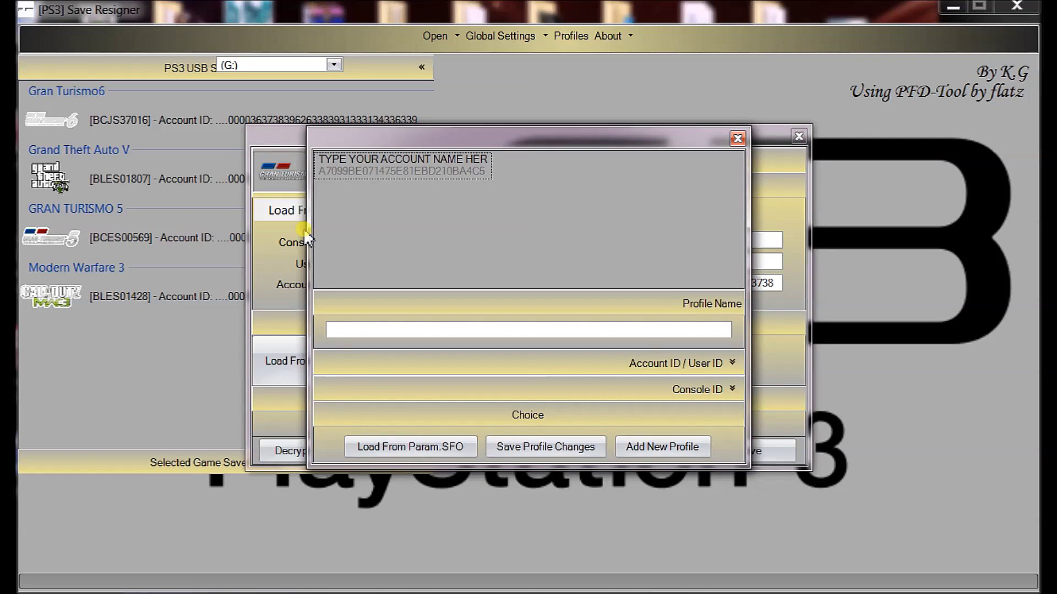
pyautogui.click(371, 161)
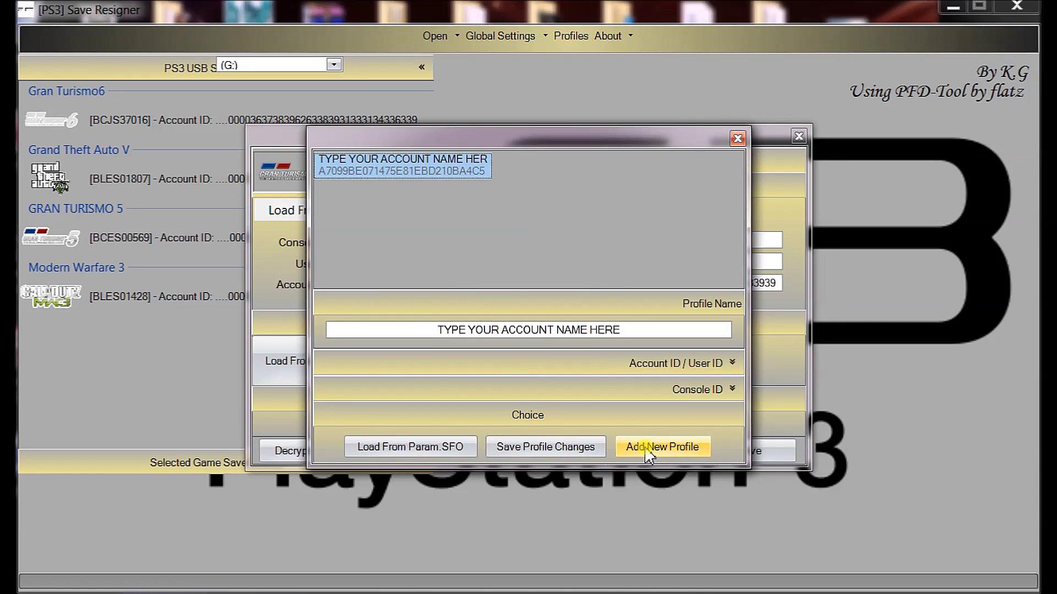
pyautogui.click(539, 447)
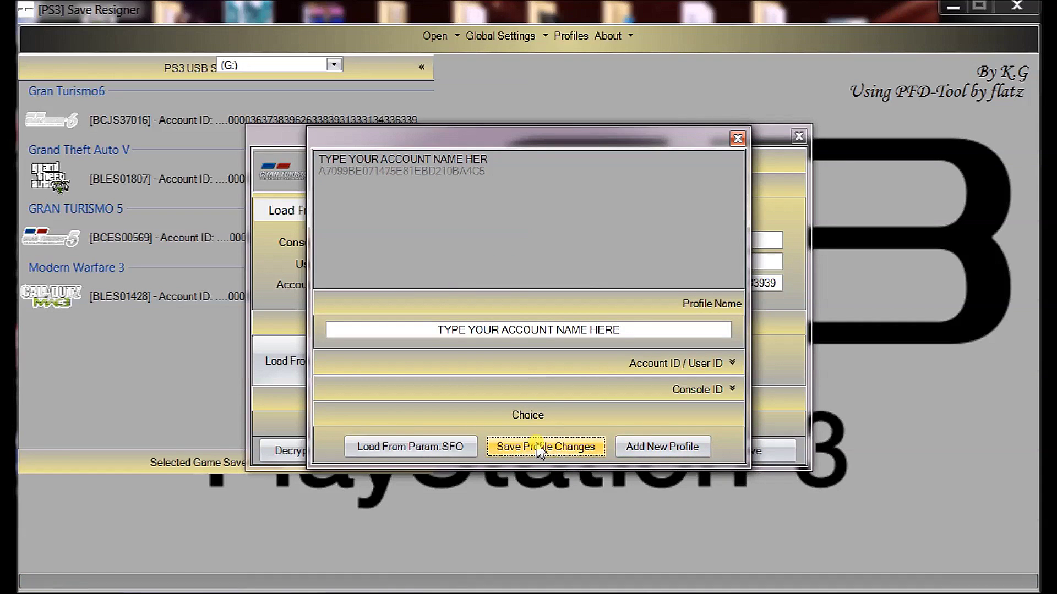
pyautogui.click(737, 138)
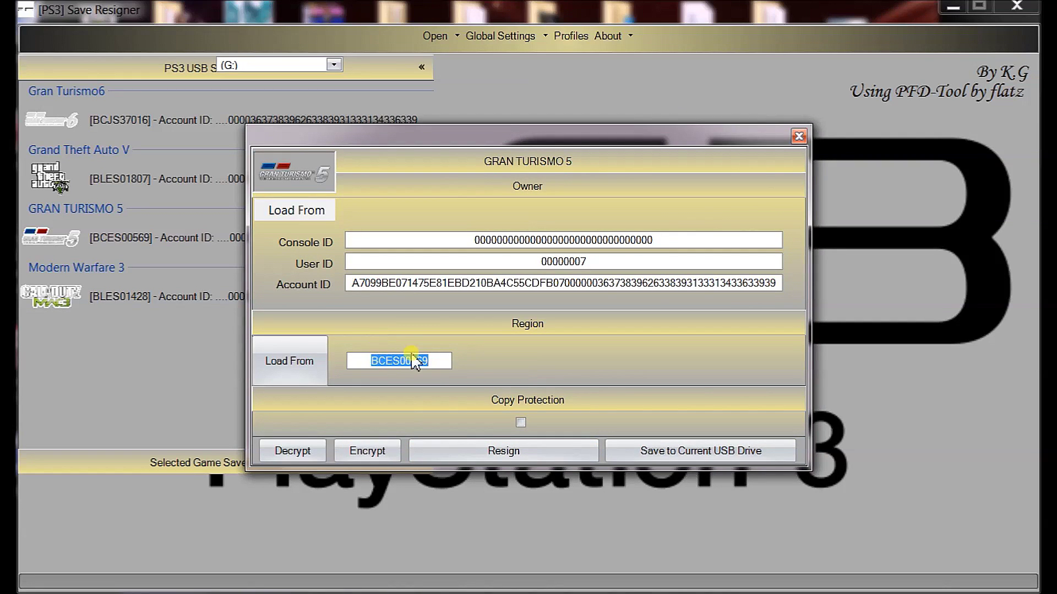
pyautogui.click(504, 454)
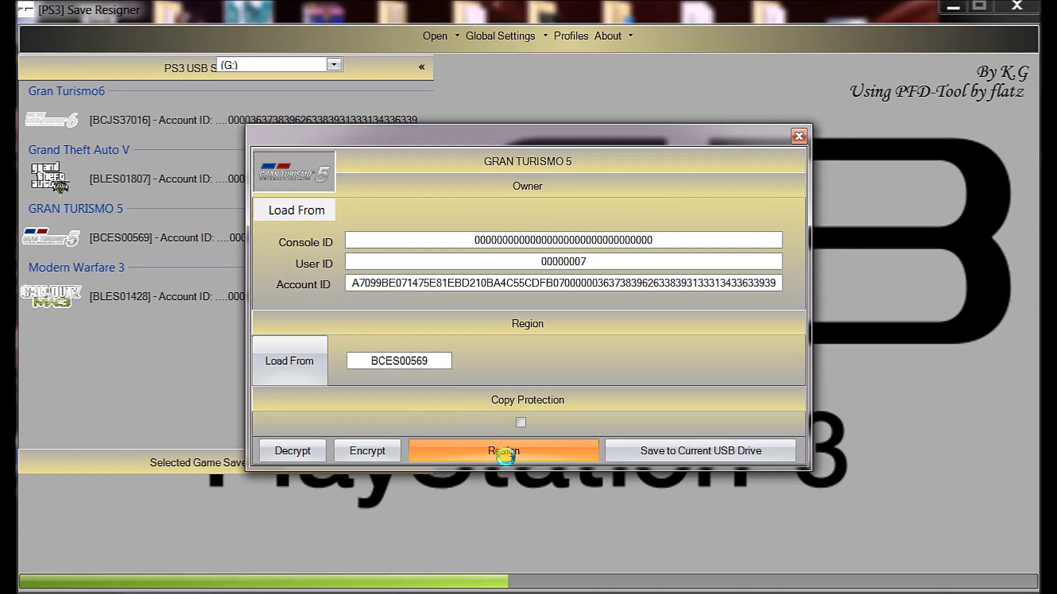
# Save the resigned Gran Turismo 5 save to the current USB drive, replacing the existing files, and close the save resigner.
pyautogui.click(708, 457)
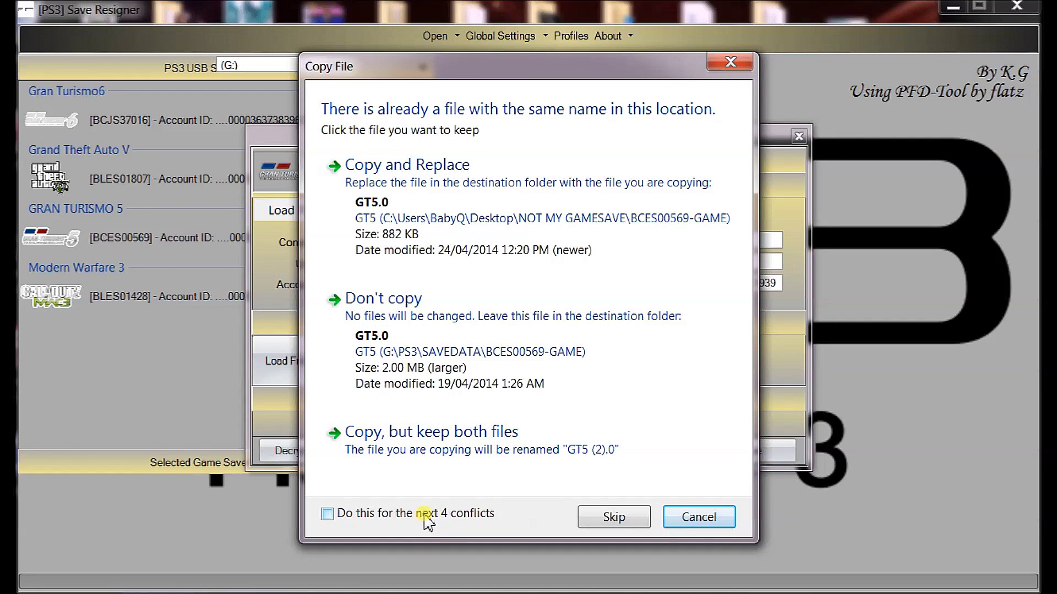
pyautogui.click(460, 207)
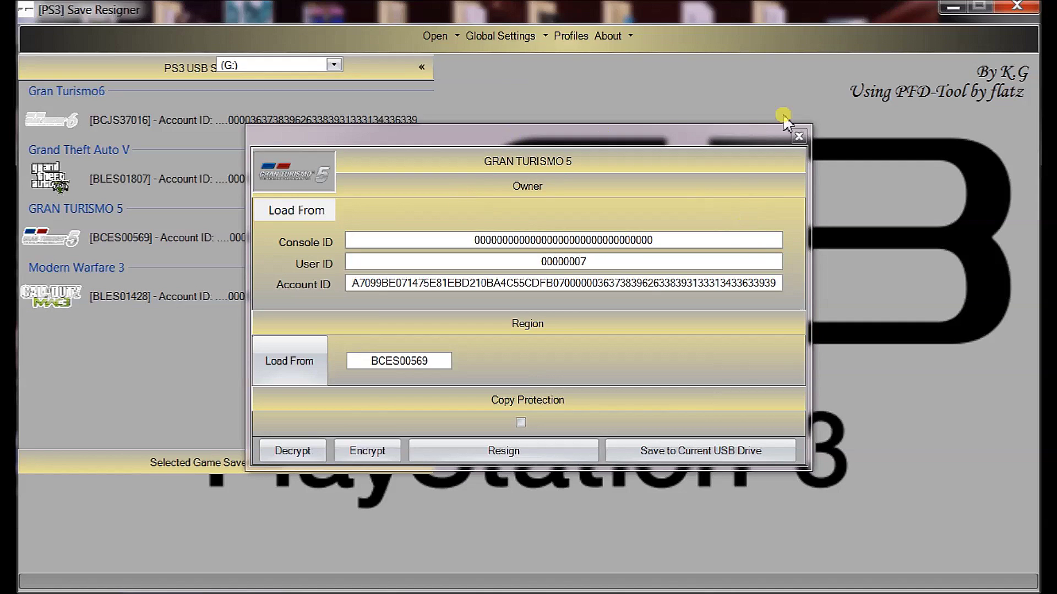
pyautogui.click(796, 136)
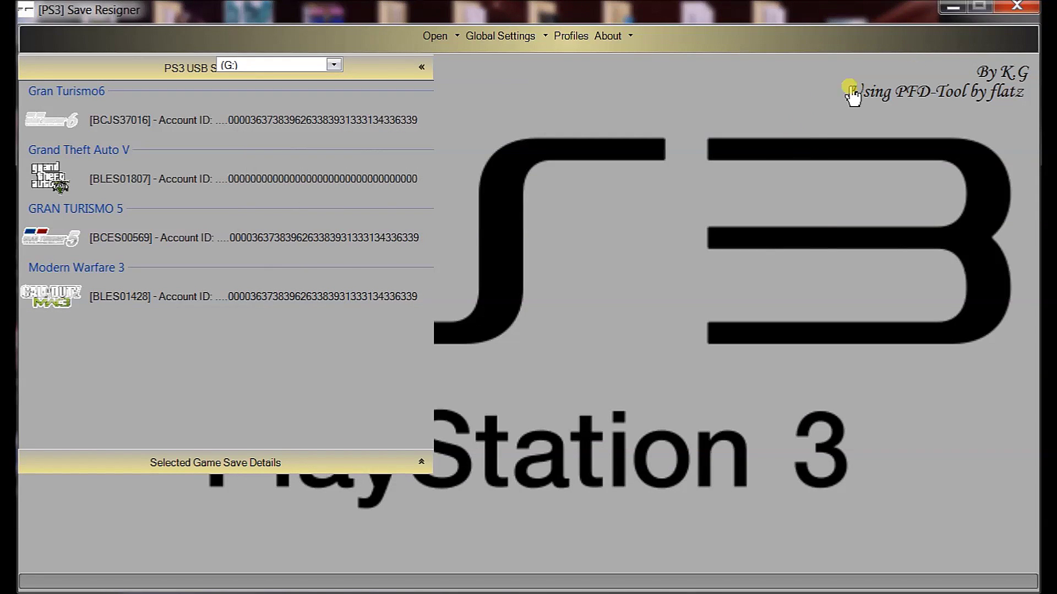
pyautogui.click(423, 69)
pyautogui.click(1010, 12)
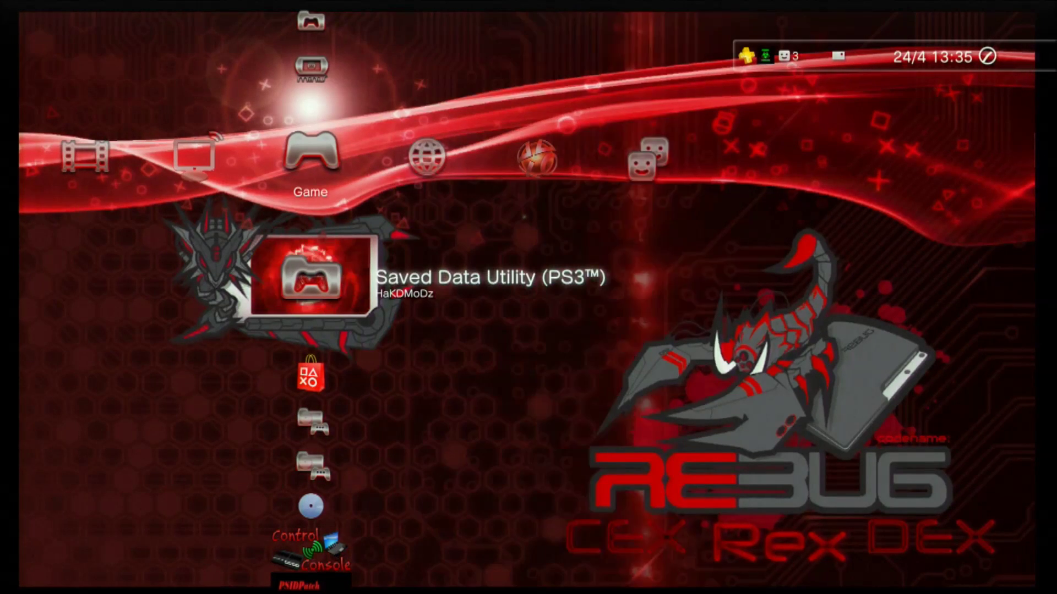
# On the PS3, copy the GRAN TURISMO 5 saved data from the Cruzer Blade USB device, overwriting the console's save, and exit the Saved Data Utility.
pyautogui.press('Return')
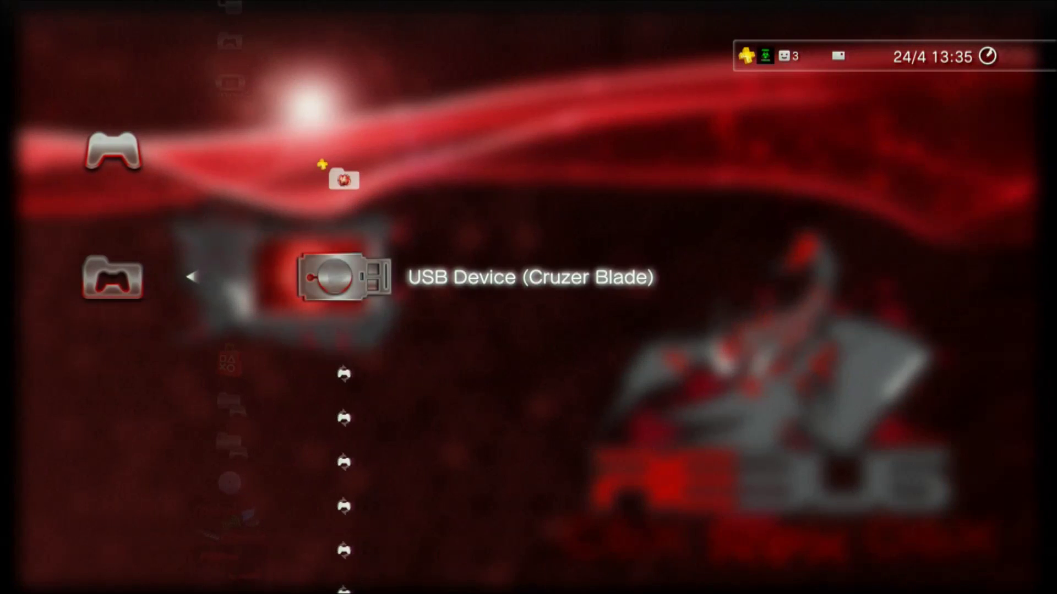
pyautogui.press('Return')
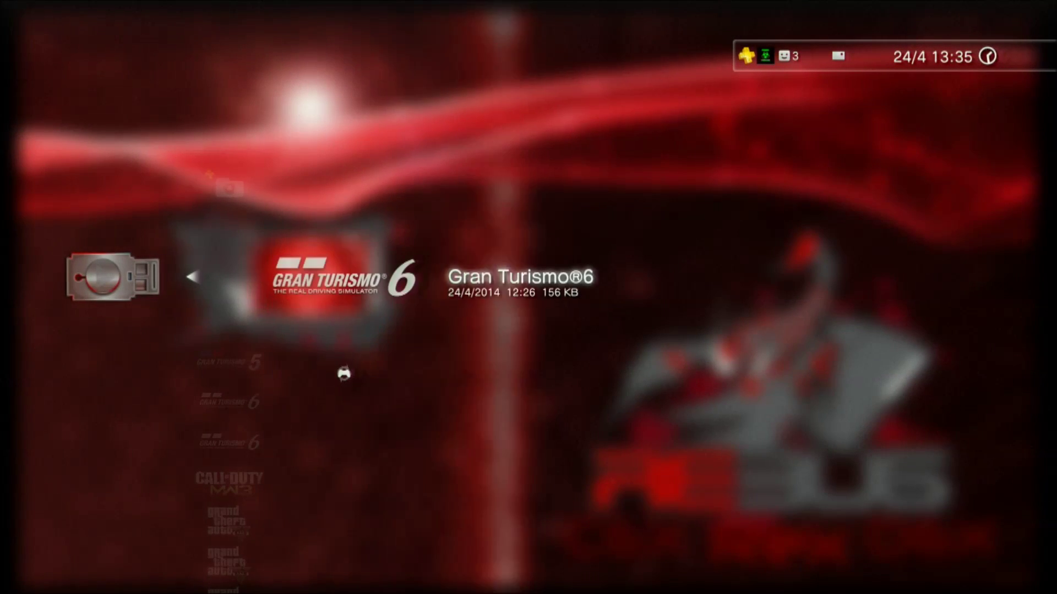
pyautogui.press('Down')
pyautogui.press('Down')
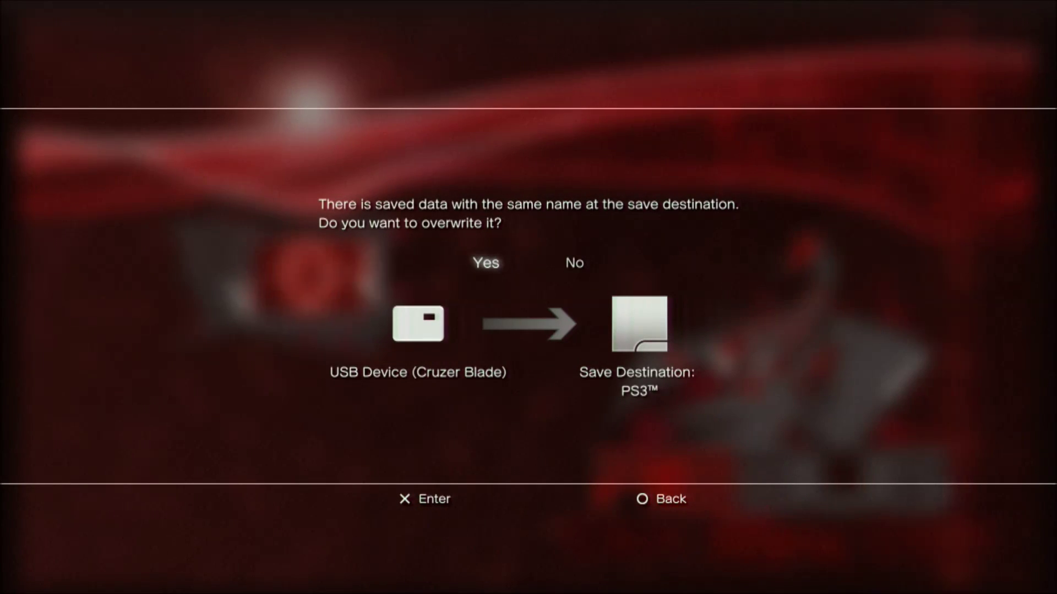
pyautogui.press('Return')
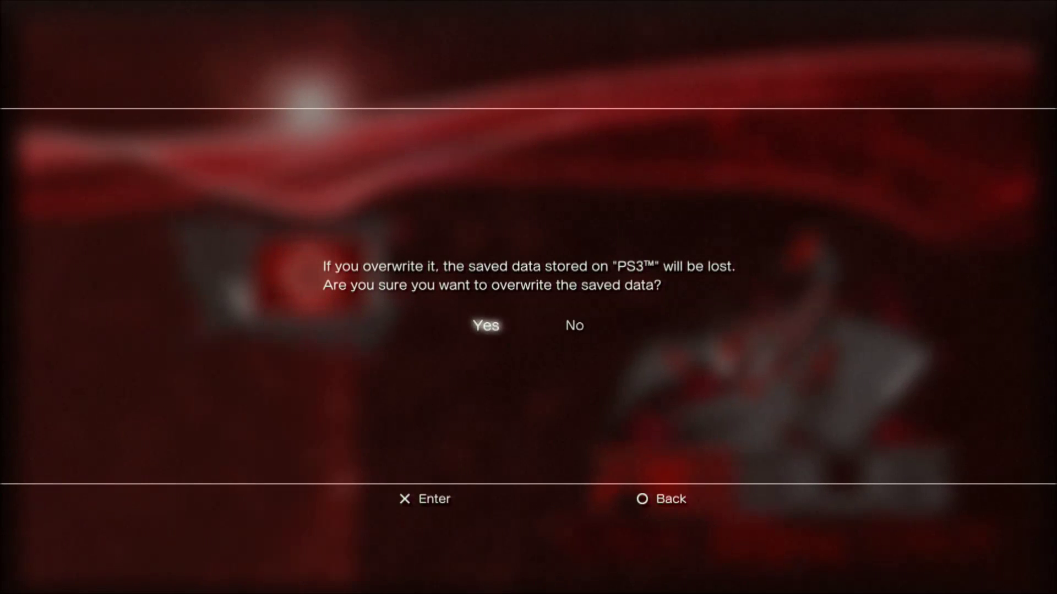
pyautogui.press('Return')
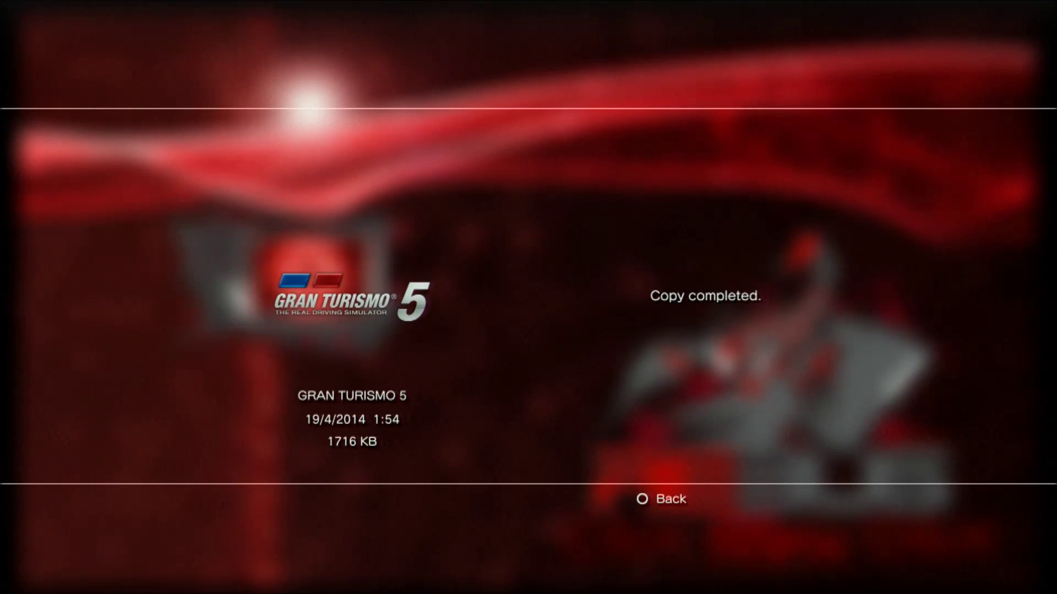
pyautogui.press('Escape')
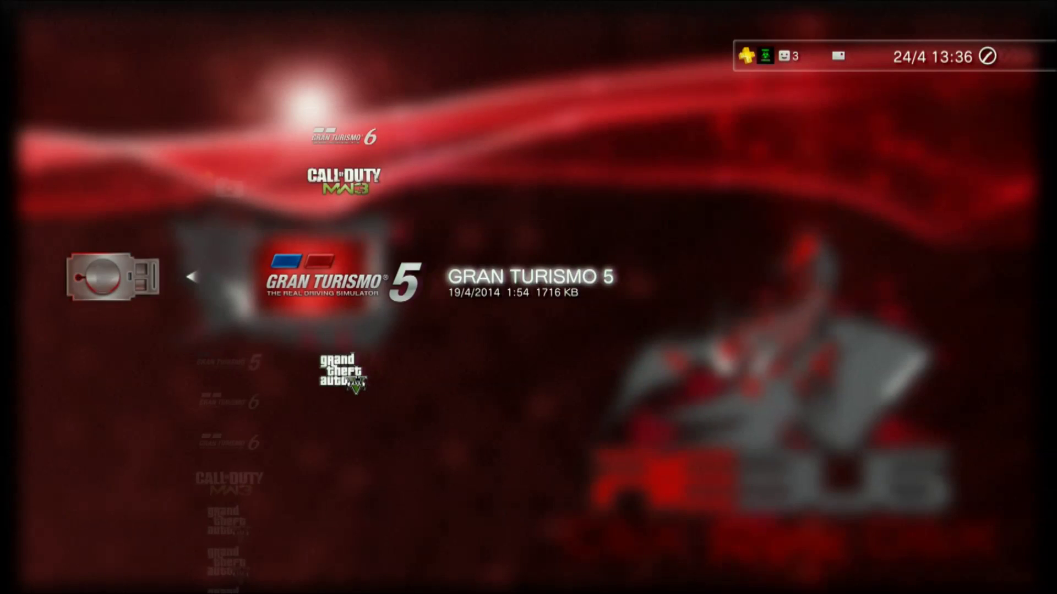
pyautogui.press('Escape')
pyautogui.press('Escape')
# View the signed-in account's own profile entry in the Friends category.
pyautogui.press('Right')
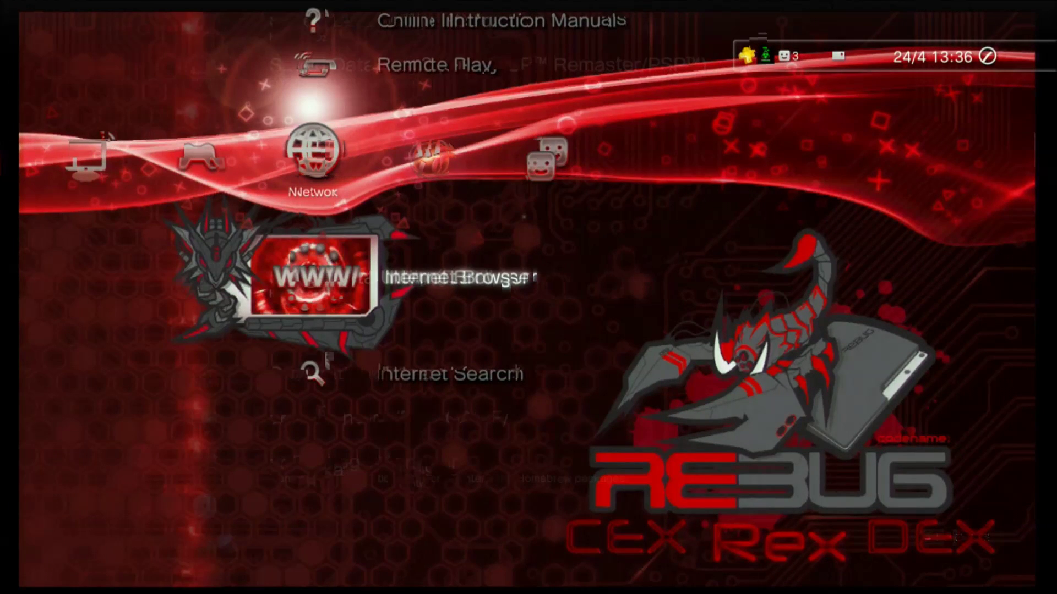
pyautogui.press('Right')
pyautogui.press('Right')
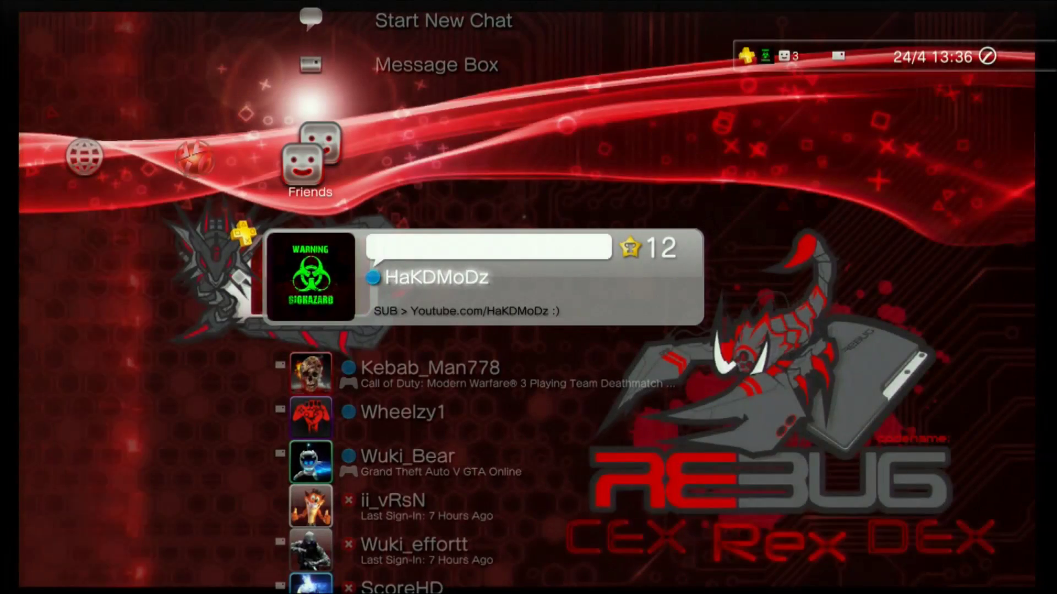
pyautogui.press('Menu')
pyautogui.press('Escape')
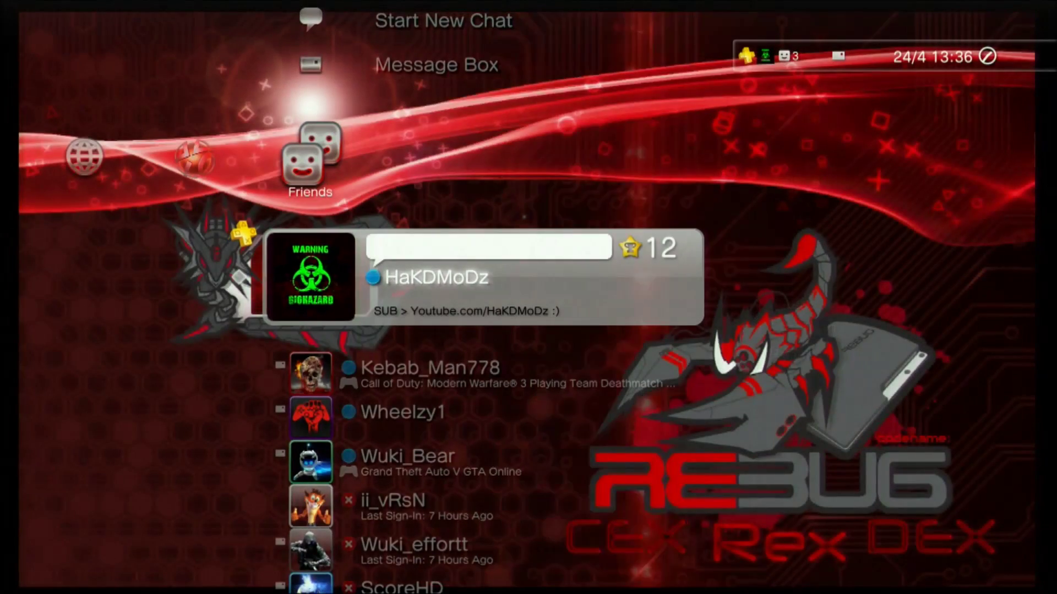